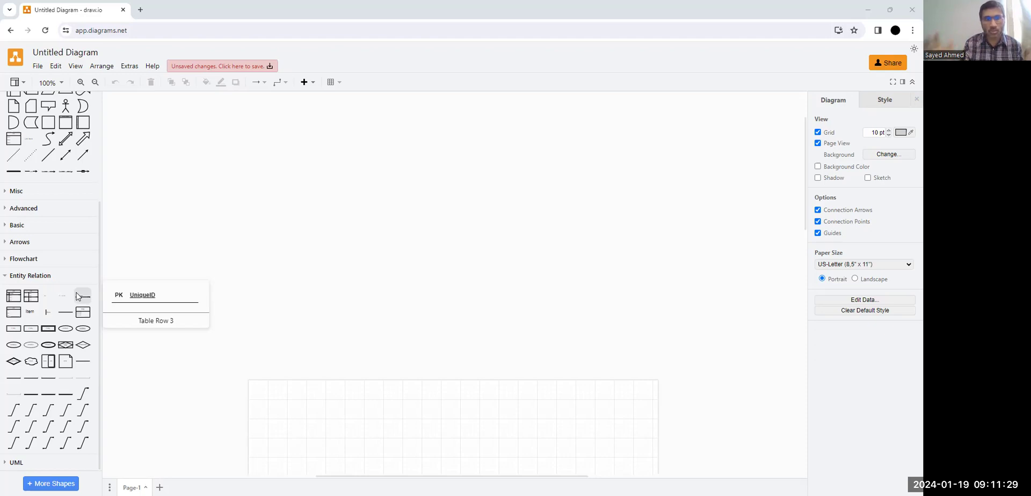
- Add the Entity shape with an attribute list from the Entity Relation shapes and place it in the page's upper-left area
{"action": "mouse_move", "coordinate": [13, 314]}
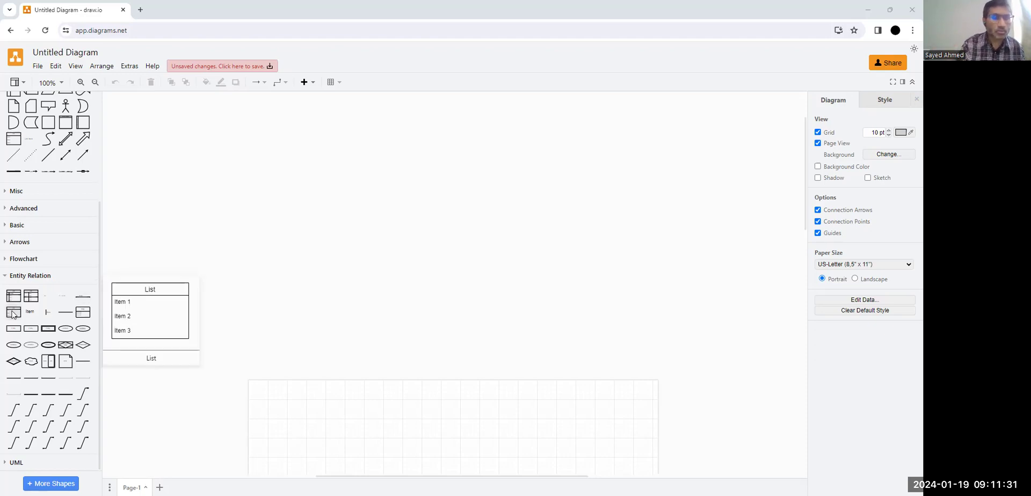
{"action": "mouse_move", "coordinate": [47, 314]}
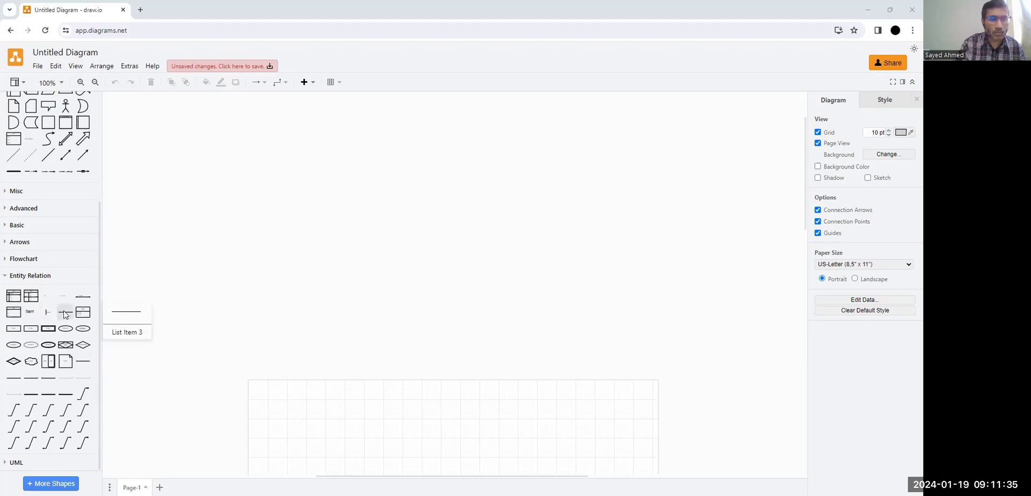
{"action": "mouse_move", "coordinate": [79, 315]}
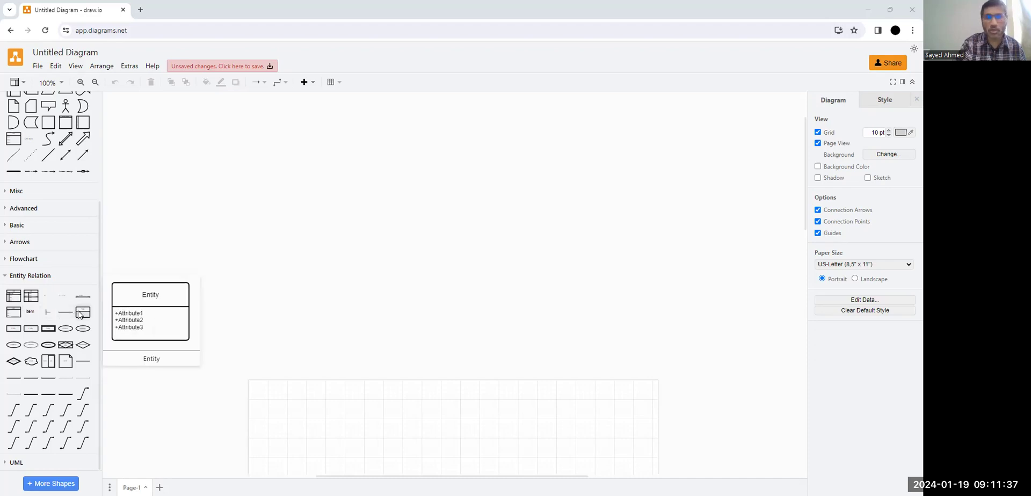
{"action": "left_click", "coordinate": [79, 314]}
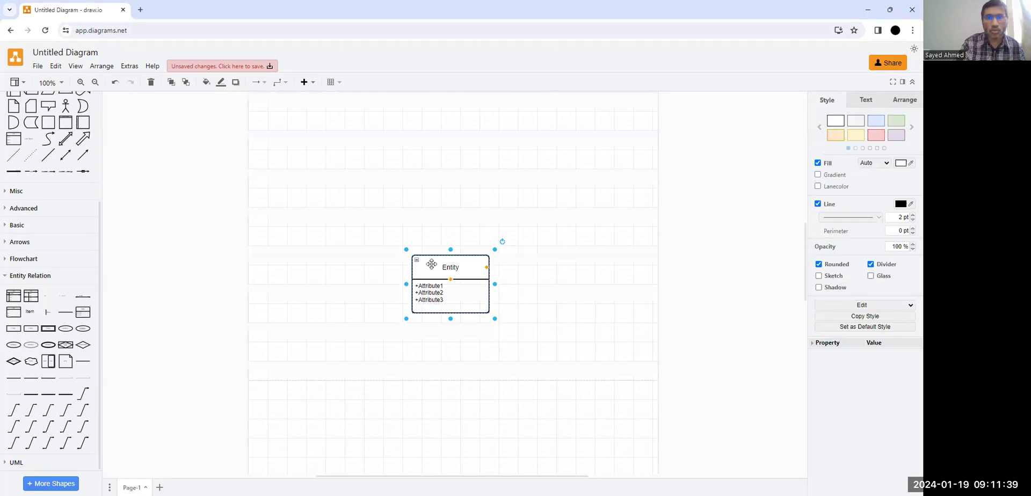
{"action": "left_click_drag", "start_coordinate": [420, 251], "coordinate": [320, 141]}
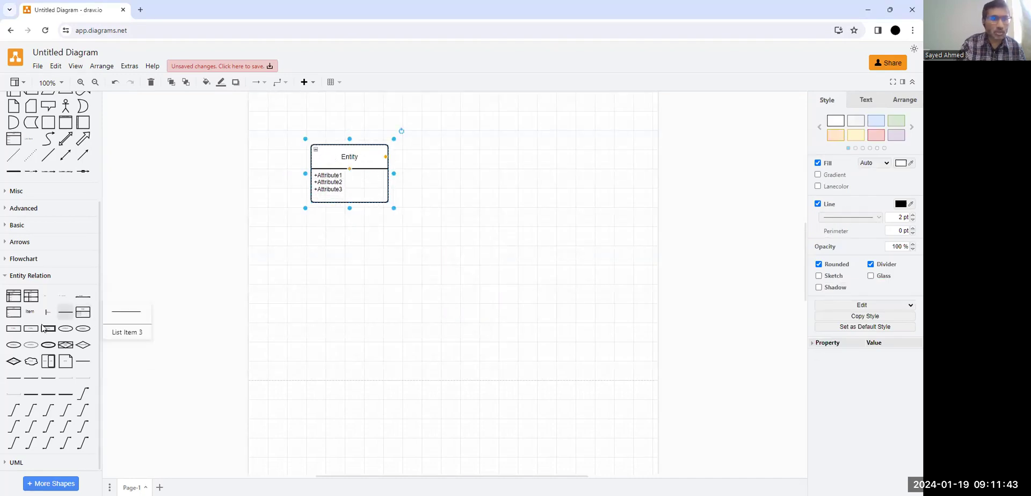
- Add plain, rounded and double-bordered Entity rectangles, placing the double-bordered one well to the right of the entity with the attribute list
{"action": "left_click", "coordinate": [18, 334]}
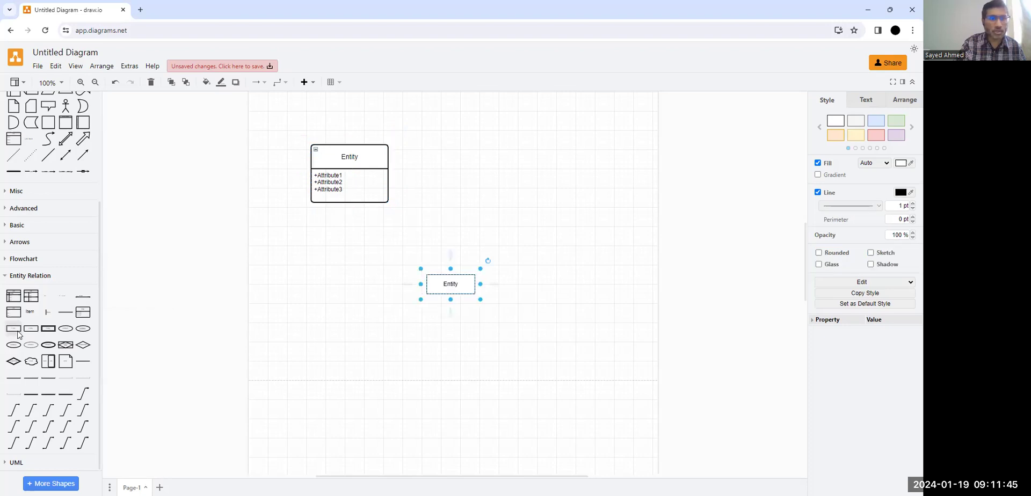
{"action": "mouse_move", "coordinate": [34, 332]}
{"action": "left_click_drag", "start_coordinate": [34, 332], "coordinate": [364, 300]}
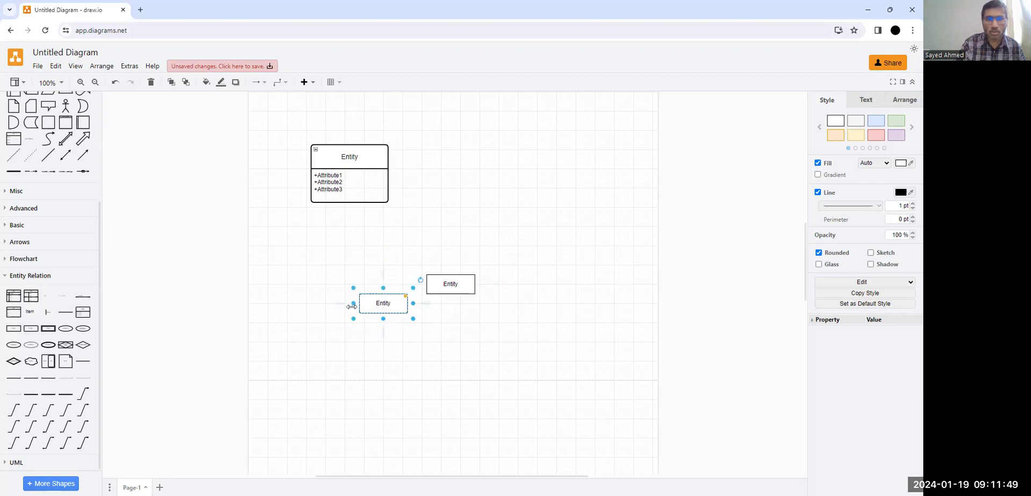
{"action": "left_click", "coordinate": [48, 332]}
{"action": "left_click_drag", "start_coordinate": [444, 282], "coordinate": [537, 185]}
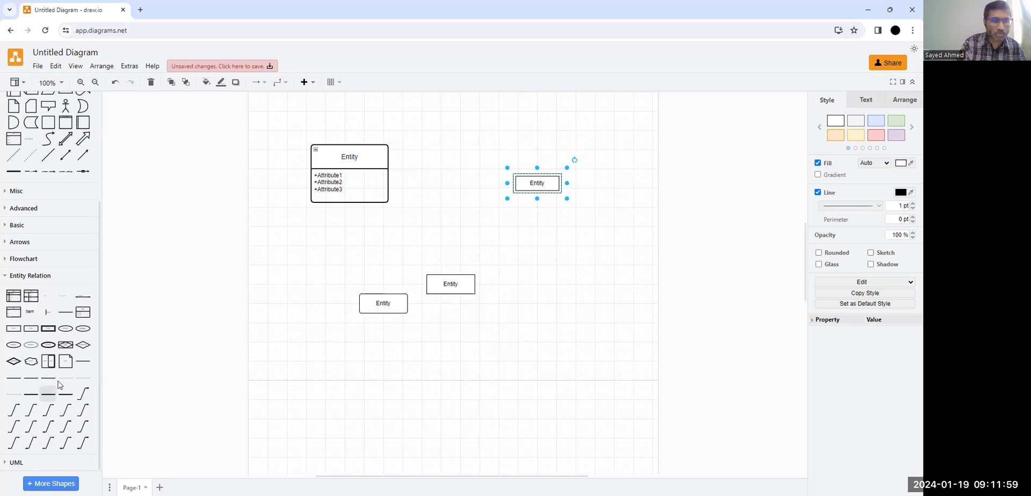
- Add an Attribute ellipse in the lower part of the page and gather the three Entity rectangles beside the entity with the attribute list
{"action": "left_click", "coordinate": [66, 332]}
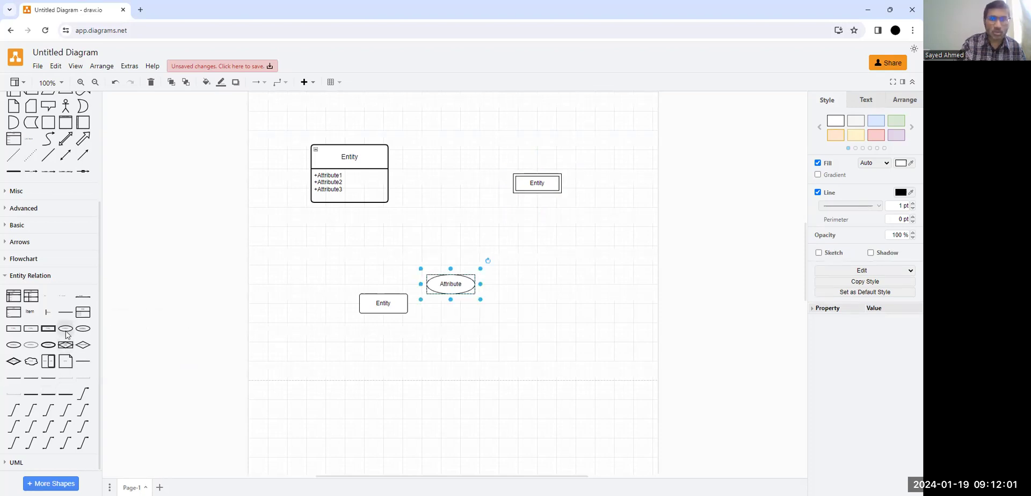
{"action": "left_click_drag", "start_coordinate": [447, 284], "coordinate": [533, 361]}
{"action": "left_click_drag", "start_coordinate": [391, 304], "coordinate": [437, 164]}
{"action": "left_click_drag", "start_coordinate": [537, 183], "coordinate": [518, 164]}
{"action": "left_click_drag", "start_coordinate": [439, 279], "coordinate": [425, 185]}
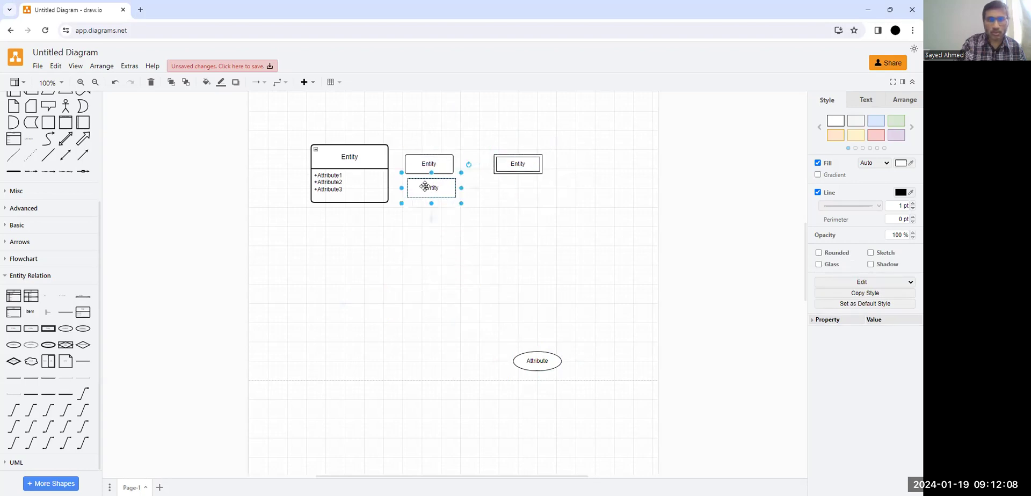
{"action": "left_click", "coordinate": [433, 271]}
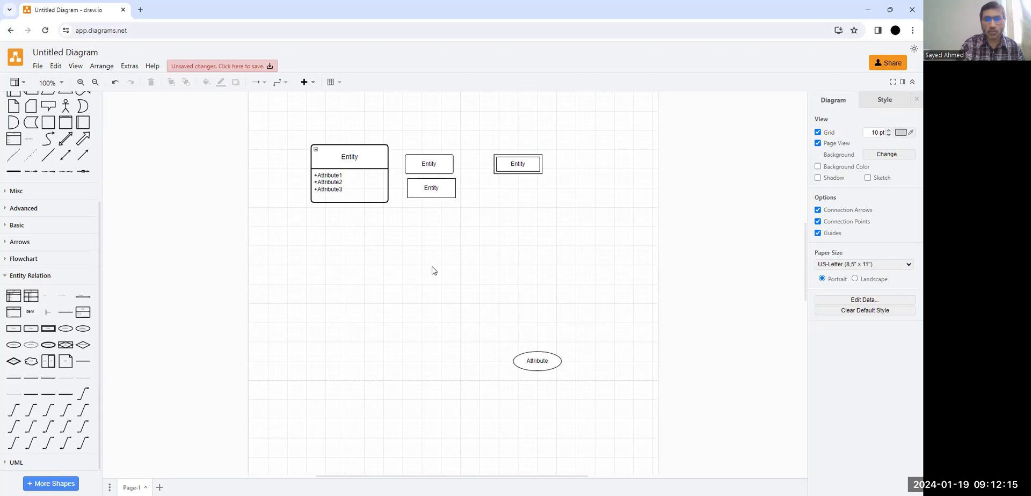
- Move the Attribute ellipse beneath the entity with the attribute list and place an underlined Key Attribute to its right
{"action": "left_click_drag", "start_coordinate": [535, 358], "coordinate": [341, 252]}
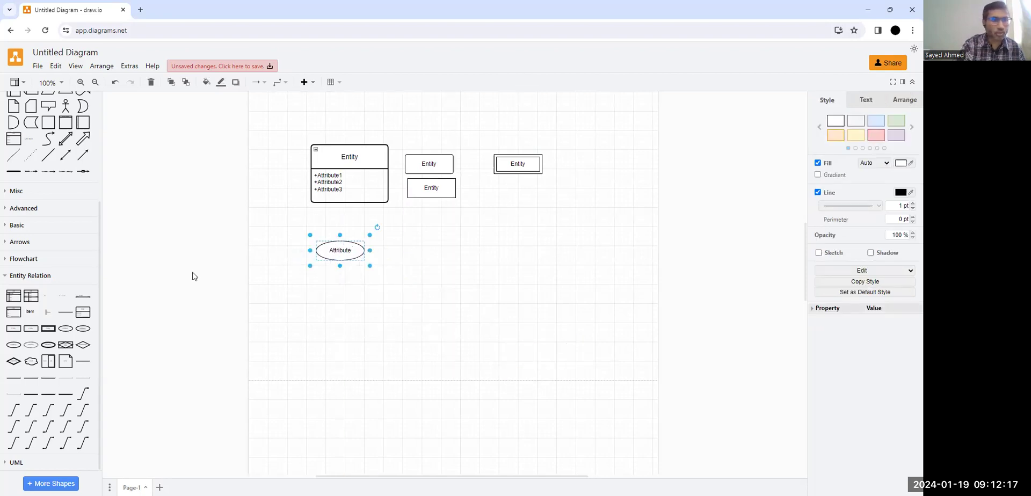
{"action": "left_click", "coordinate": [80, 329]}
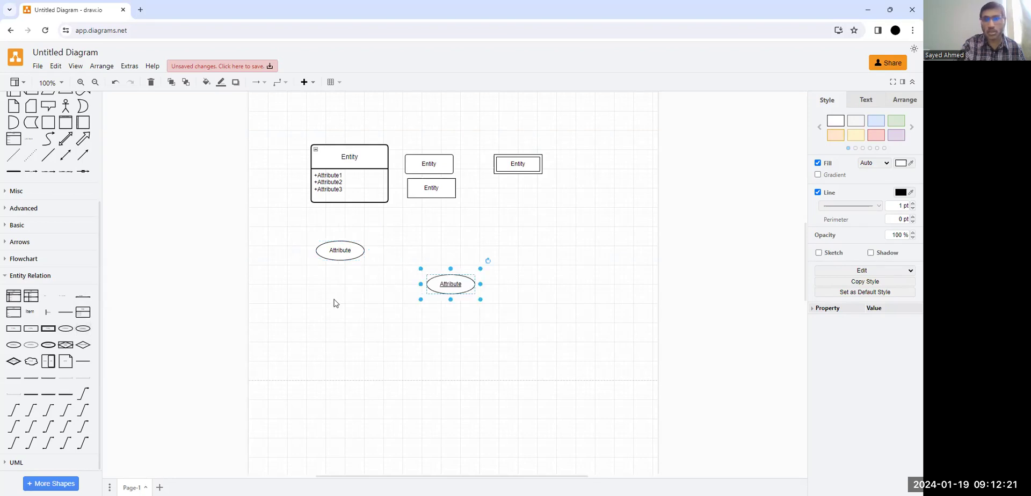
{"action": "left_click_drag", "start_coordinate": [453, 290], "coordinate": [415, 258]}
{"action": "left_click", "coordinate": [444, 276]}
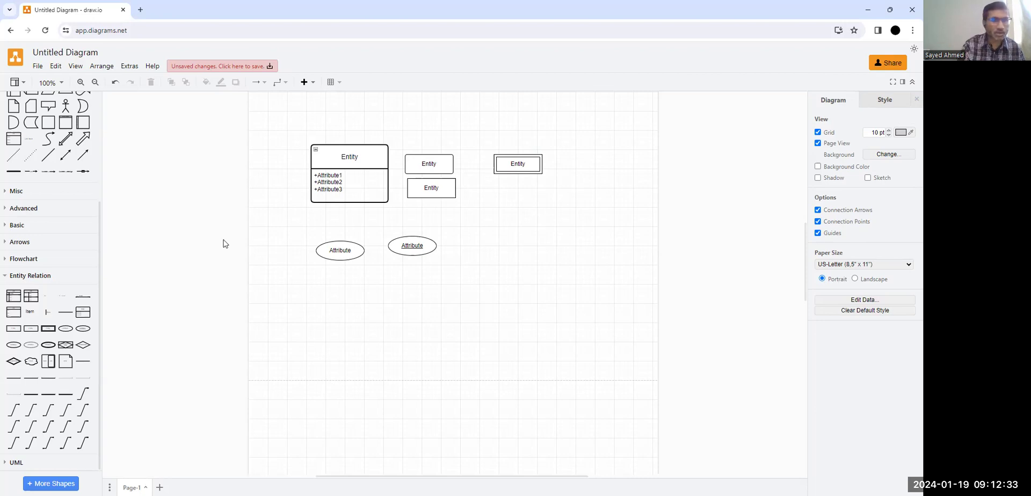
- Add a Weak Key Attribute ellipse and place it to the right of the Key Attribute
{"action": "mouse_move", "coordinate": [87, 329]}
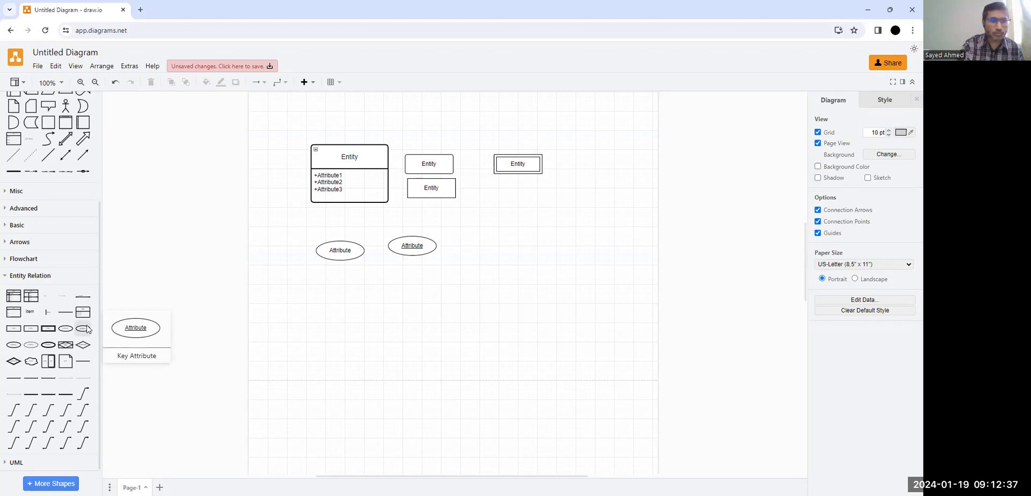
{"action": "left_click", "coordinate": [15, 349]}
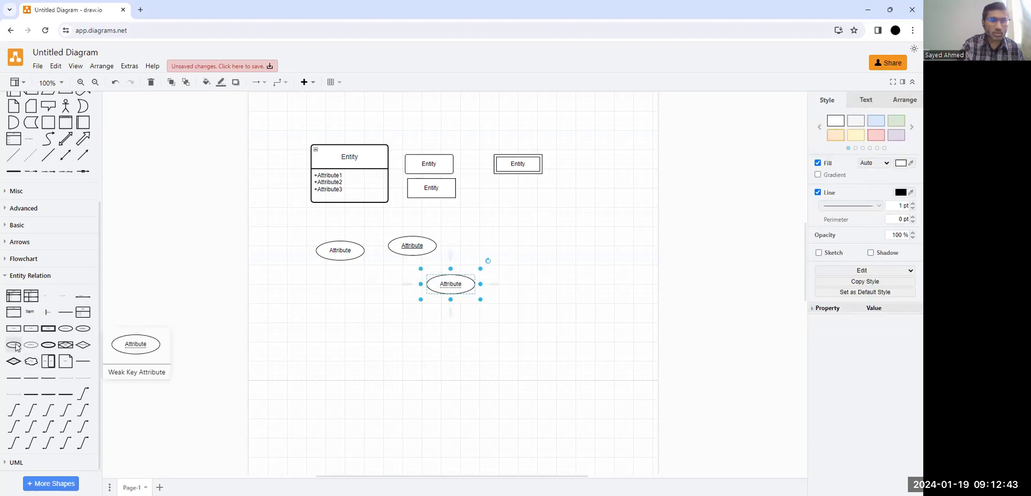
{"action": "left_click", "coordinate": [407, 247]}
{"action": "left_click_drag", "start_coordinate": [450, 285], "coordinate": [482, 248]}
- Add a dashed Attribute ellipse and place it at the right end of the attribute row
{"action": "mouse_move", "coordinate": [31, 348]}
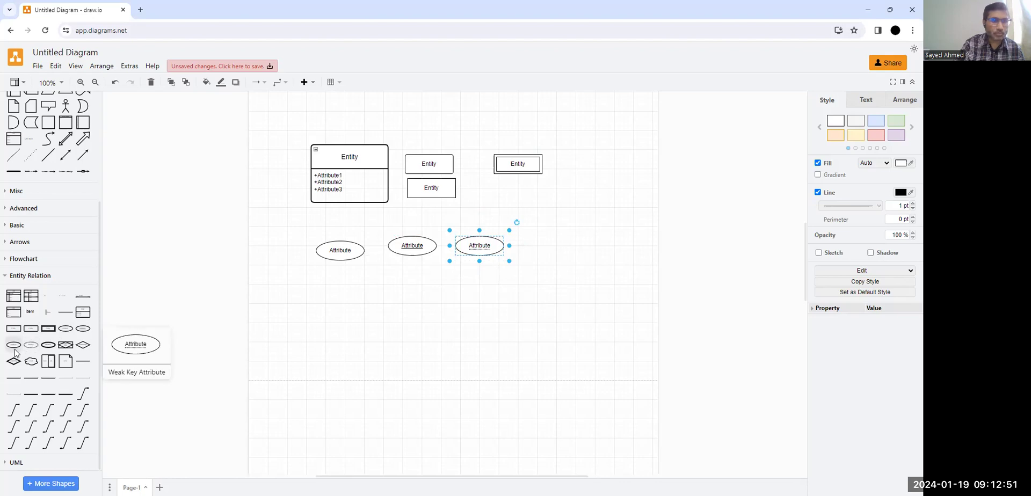
{"action": "left_click", "coordinate": [31, 348]}
{"action": "left_click_drag", "start_coordinate": [460, 286], "coordinate": [566, 250]}
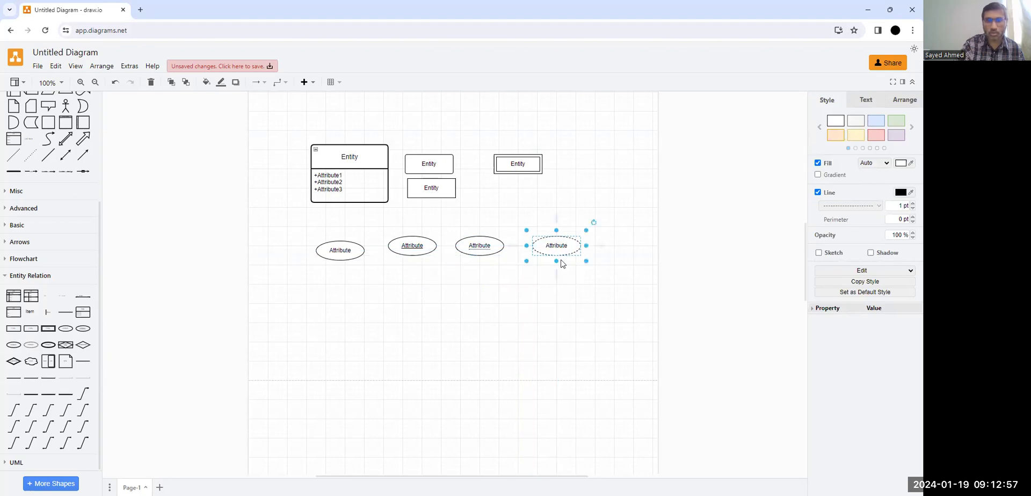
{"action": "left_click", "coordinate": [484, 301]}
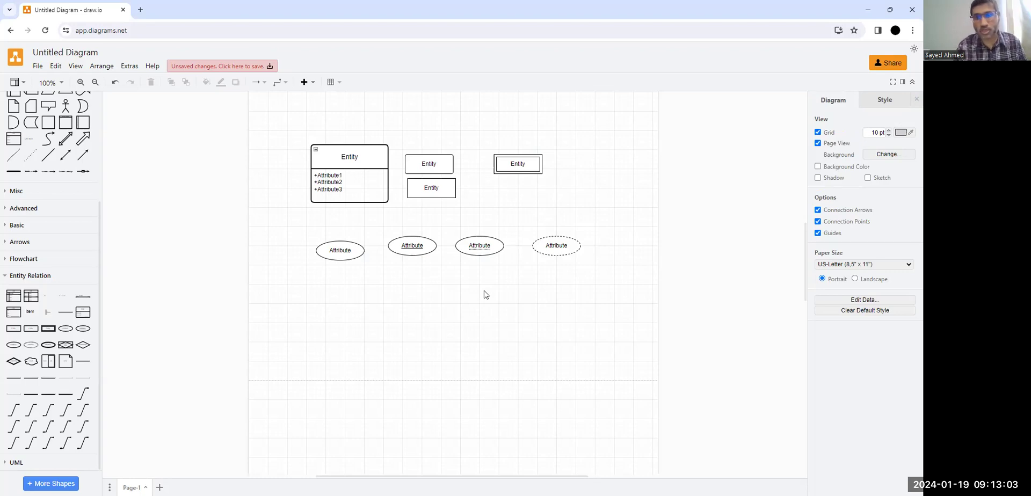
{"action": "left_click", "coordinate": [550, 239]}
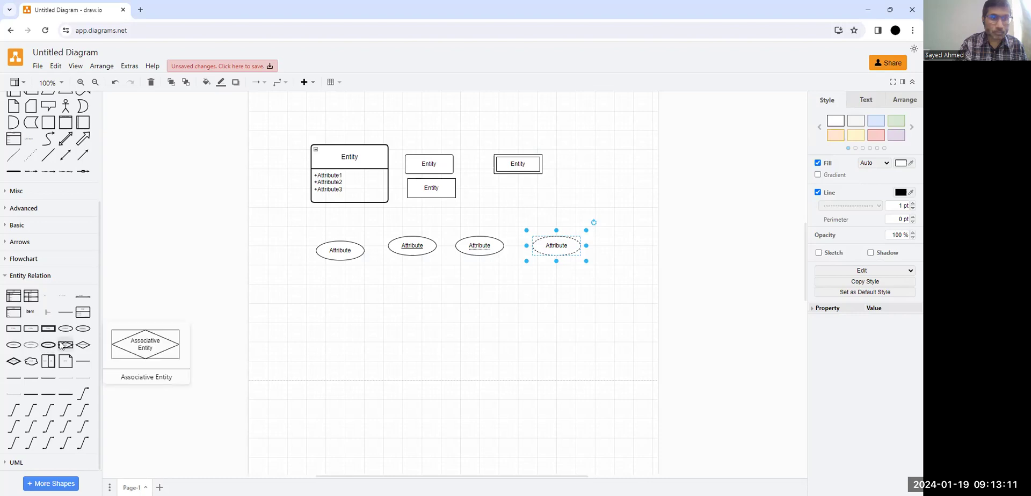
- Build a row beneath the attributes with an Associative Entity, a Relationship diamond and a double-bordered Relationship diamond
{"action": "left_click", "coordinate": [62, 346]}
{"action": "left_click_drag", "start_coordinate": [454, 291], "coordinate": [361, 297]}
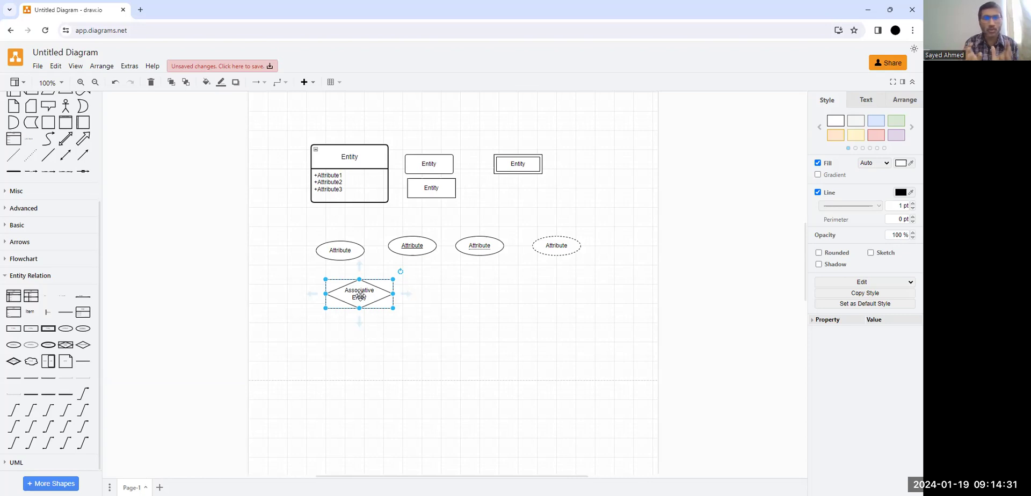
{"action": "mouse_move", "coordinate": [65, 315]}
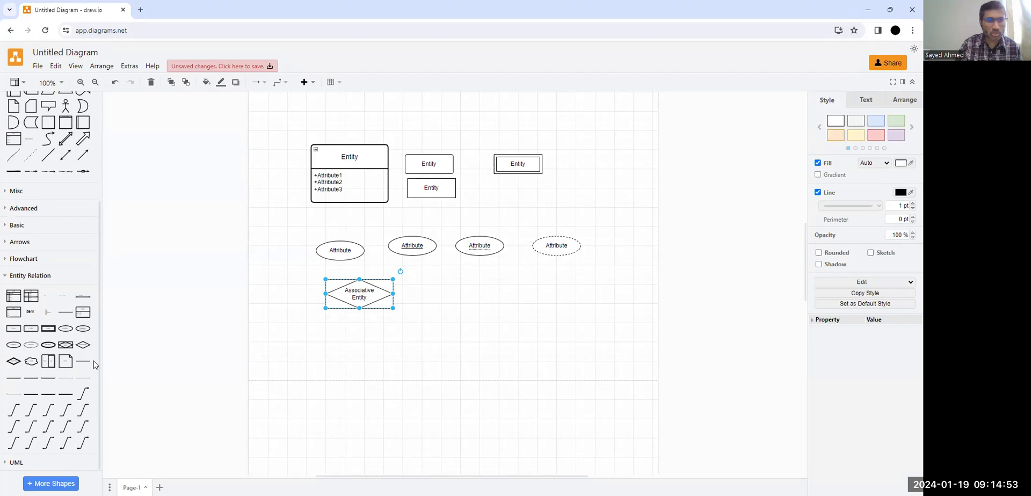
{"action": "mouse_move", "coordinate": [88, 348]}
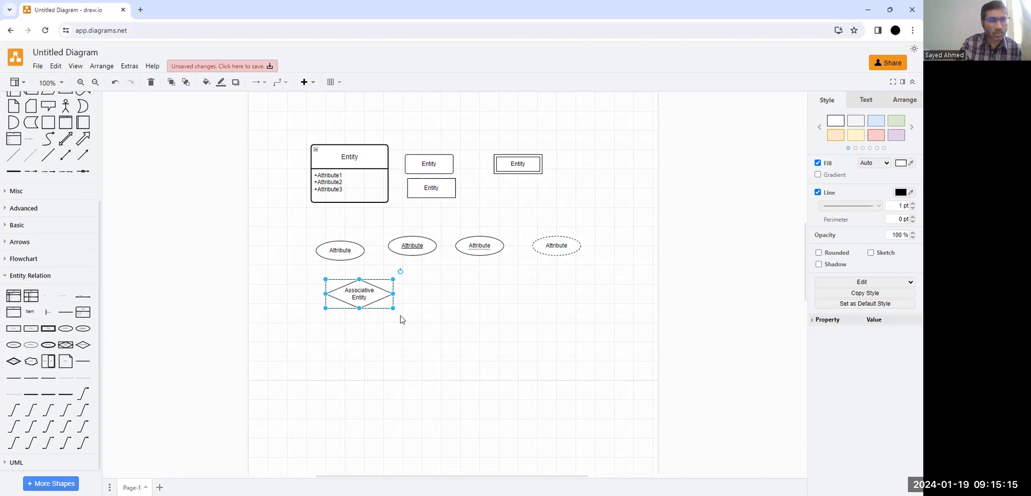
{"action": "left_click", "coordinate": [80, 347]}
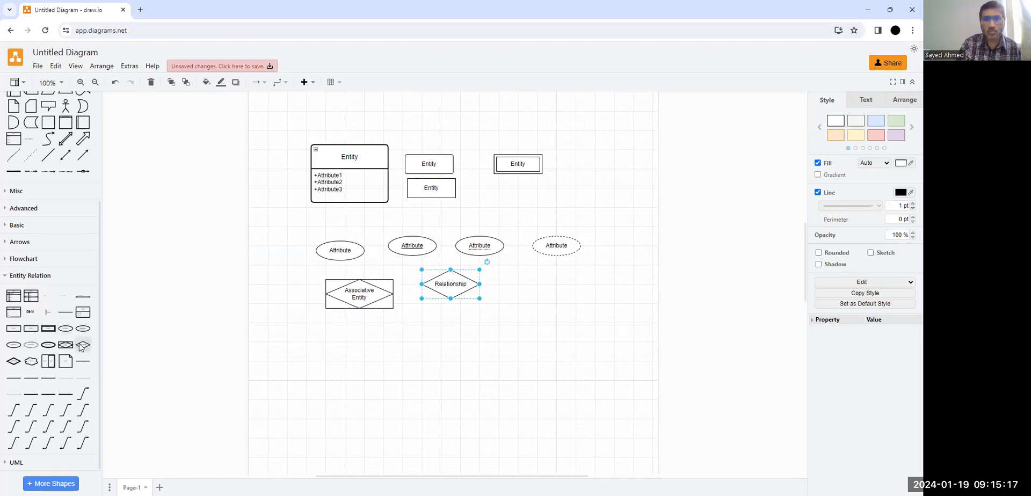
{"action": "left_click_drag", "start_coordinate": [456, 282], "coordinate": [461, 290]}
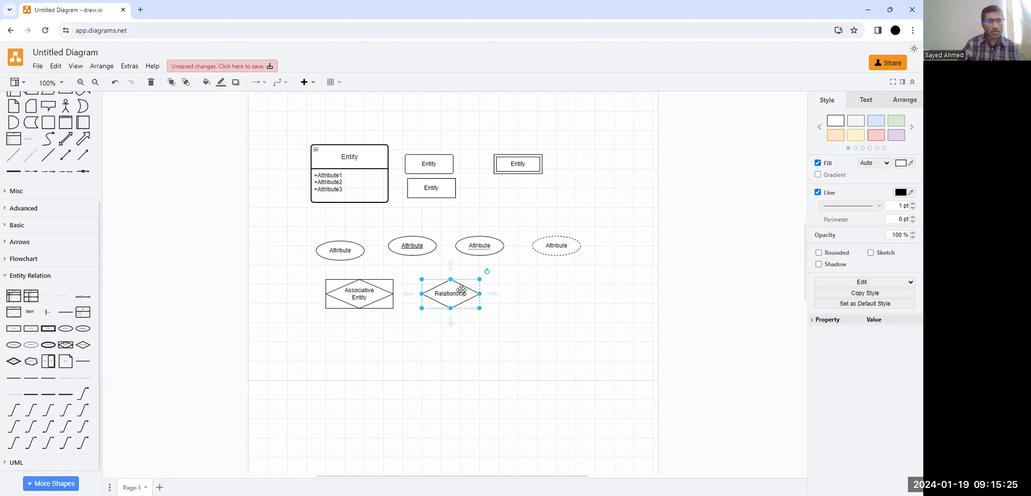
{"action": "left_click_drag", "start_coordinate": [14, 361], "coordinate": [542, 288]}
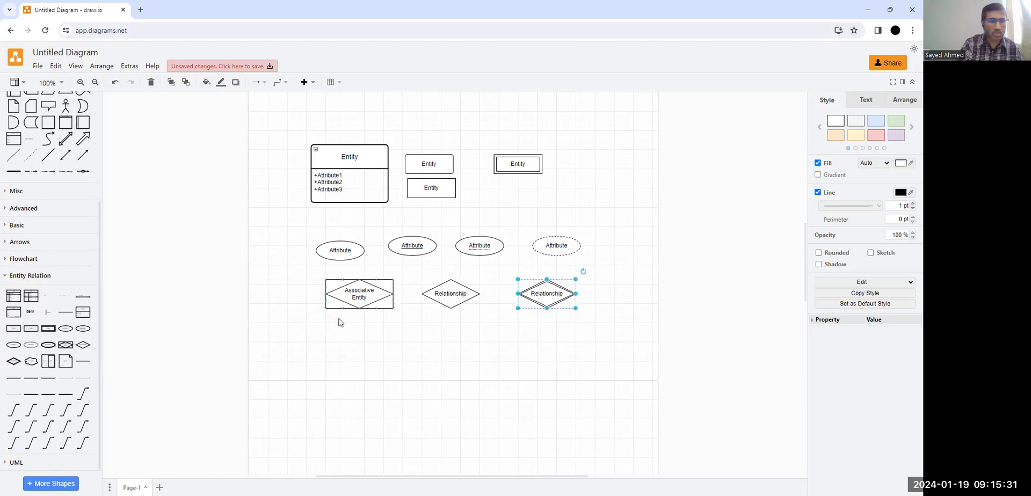
- Place a Cloud shape and a main/sub container shape side by side beneath the row of relationship shapes
{"action": "left_click_drag", "start_coordinate": [30, 367], "coordinate": [332, 364]}
{"action": "left_click_drag", "start_coordinate": [46, 367], "coordinate": [437, 350]}
{"action": "left_click", "coordinate": [329, 338]}
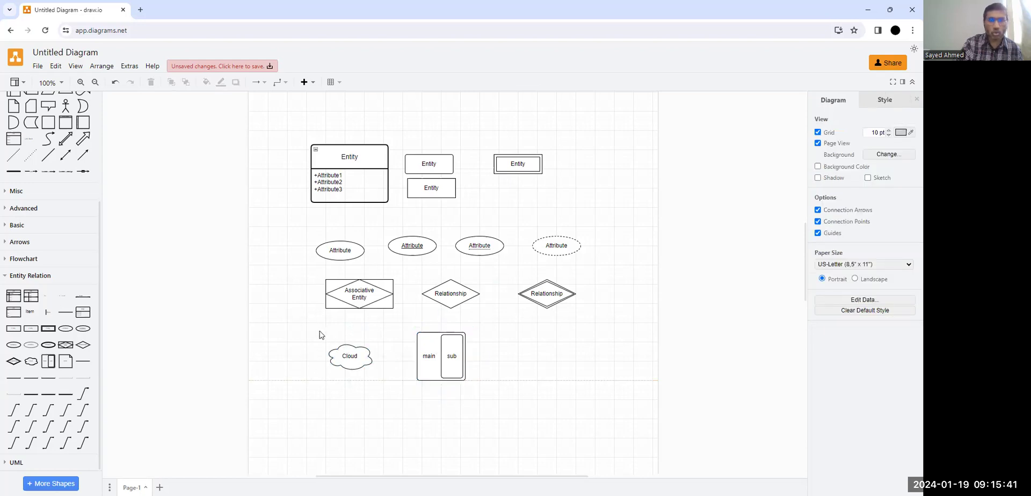